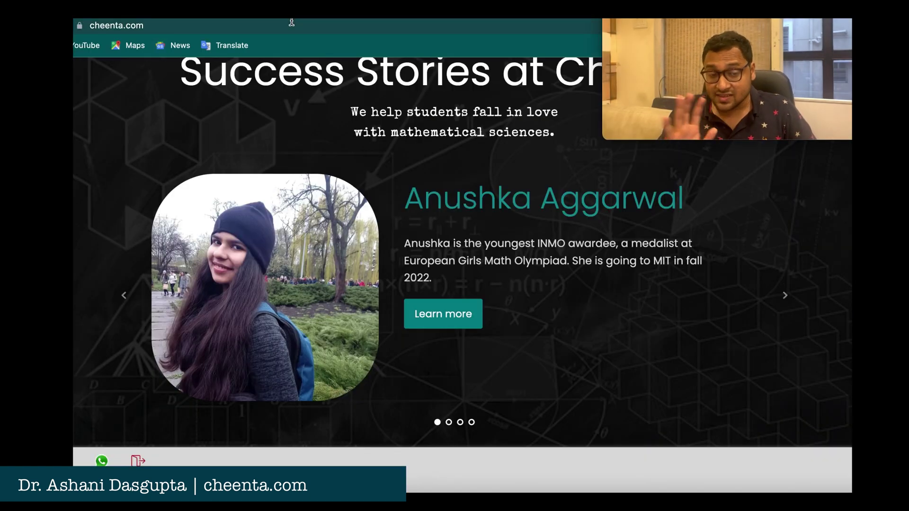
Step: Open the WhatsApp support link on the cheenta.com home page and highlight the group name on the invite
{"action": "left_click", "coordinate": [292, 22]}
{"action": "left_click", "coordinate": [292, 23]}
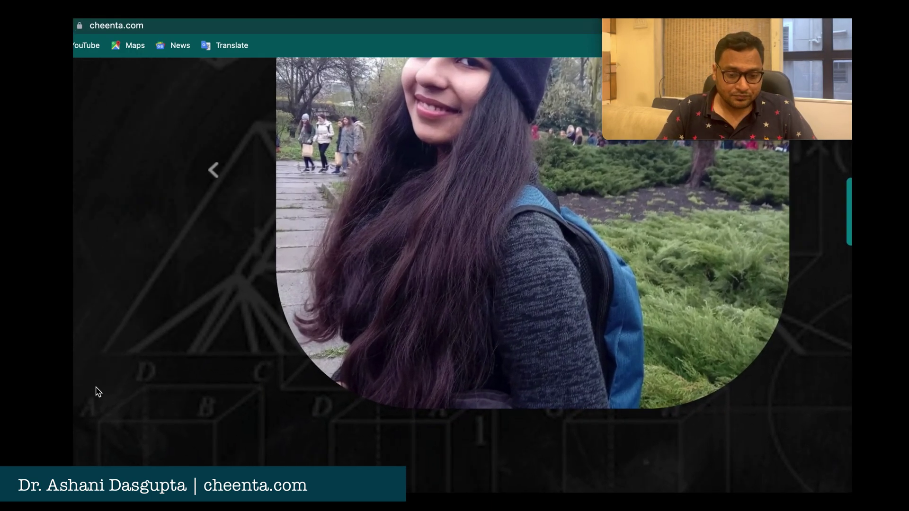
{"action": "scroll", "coordinate": [96, 388], "scroll_direction": "down", "scroll_amount": 4}
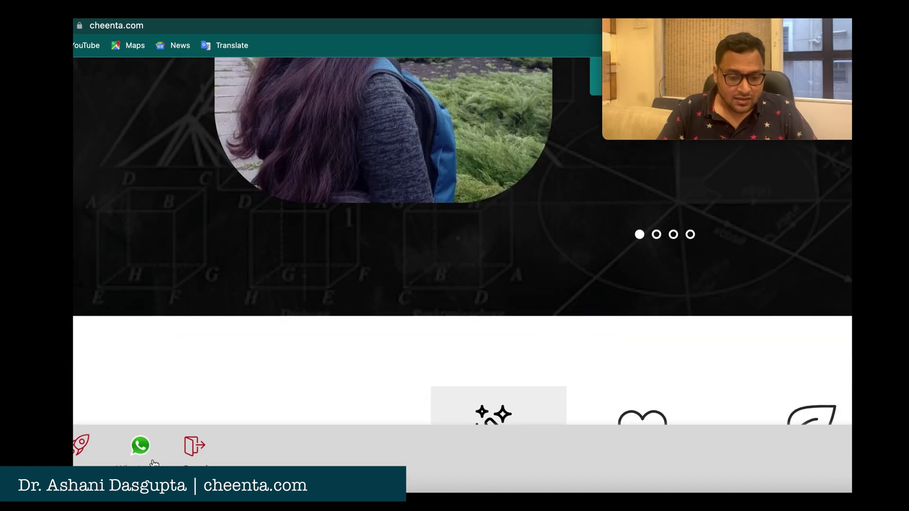
{"action": "scroll", "coordinate": [131, 437], "scroll_direction": "up", "scroll_amount": 3}
{"action": "scroll", "coordinate": [131, 439], "scroll_direction": "up", "scroll_amount": 2}
{"action": "scroll", "coordinate": [132, 439], "scroll_direction": "down", "scroll_amount": 5}
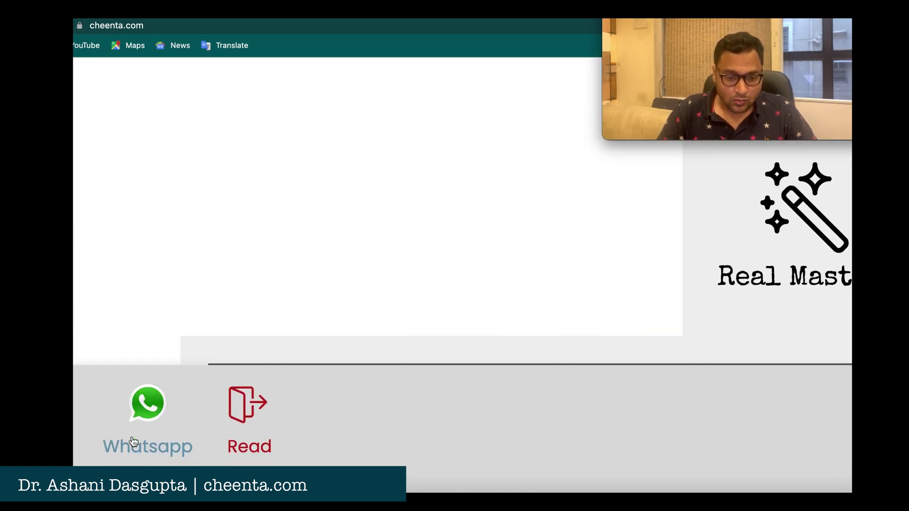
{"action": "scroll", "coordinate": [140, 429], "scroll_direction": "down", "scroll_amount": 4}
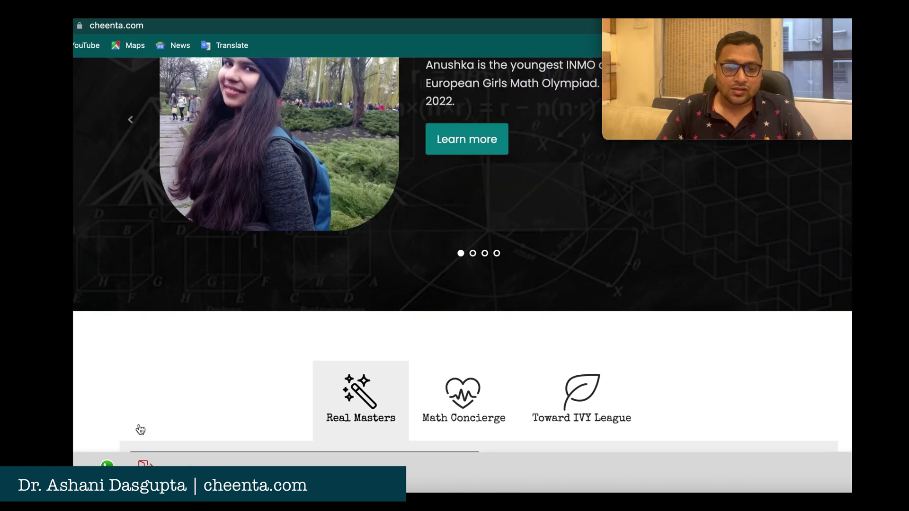
{"action": "left_click", "coordinate": [101, 461]}
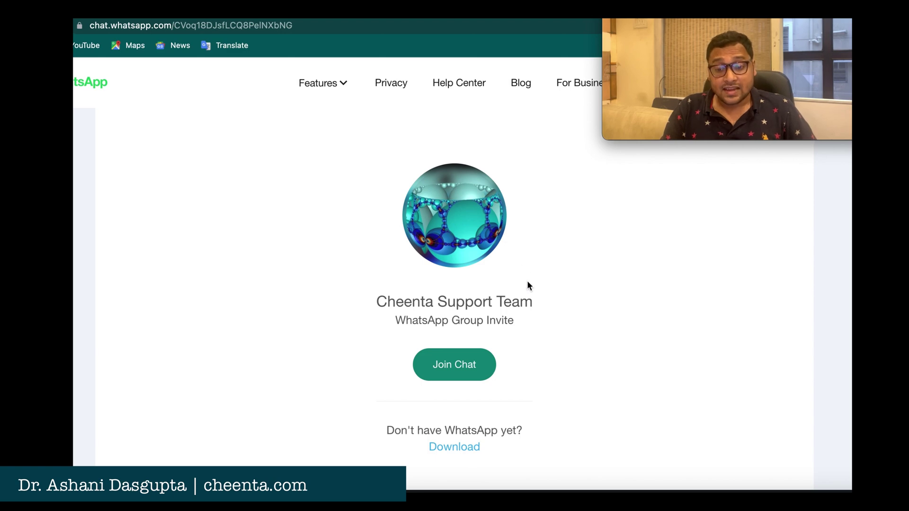
{"action": "left_click_drag", "start_coordinate": [543, 304], "coordinate": [379, 305]}
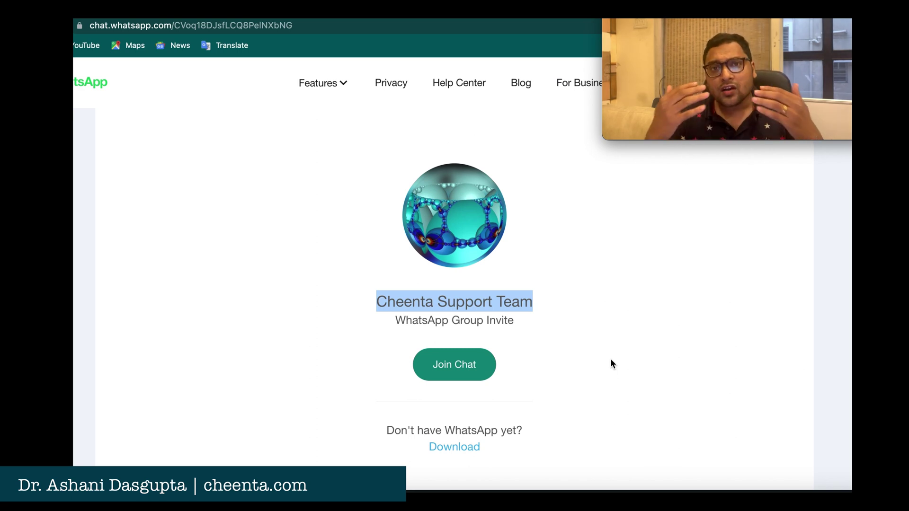
Step: Switch to AMC8AlgebraMock.pdf and examine its title, enrollment details and test-taking instructions
{"action": "left_click", "coordinate": [159, 17]}
{"action": "scroll", "coordinate": [239, 214], "scroll_direction": "down", "scroll_amount": 5}
{"action": "scroll", "coordinate": [239, 215], "scroll_direction": "up", "scroll_amount": 3}
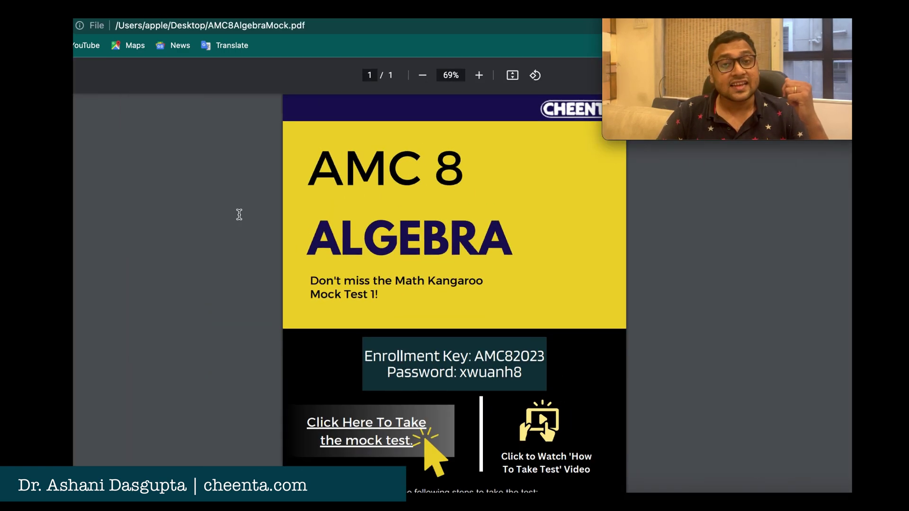
{"action": "scroll", "coordinate": [379, 220], "scroll_direction": "up", "scroll_amount": 3}
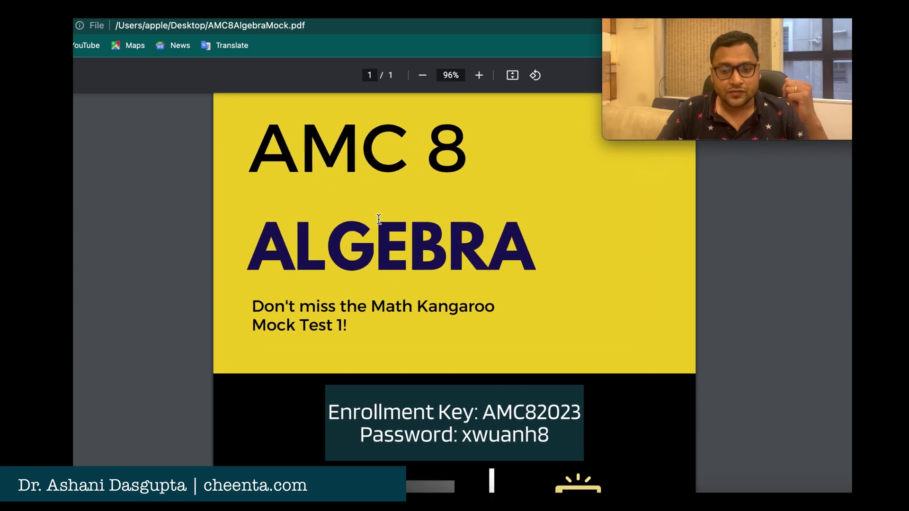
{"action": "left_click_drag", "start_coordinate": [244, 125], "coordinate": [534, 241]}
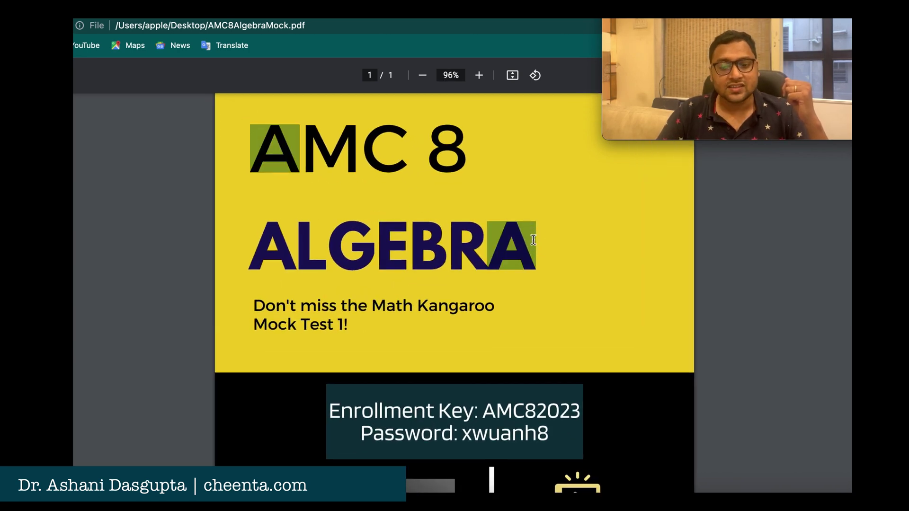
{"action": "left_click", "coordinate": [533, 240]}
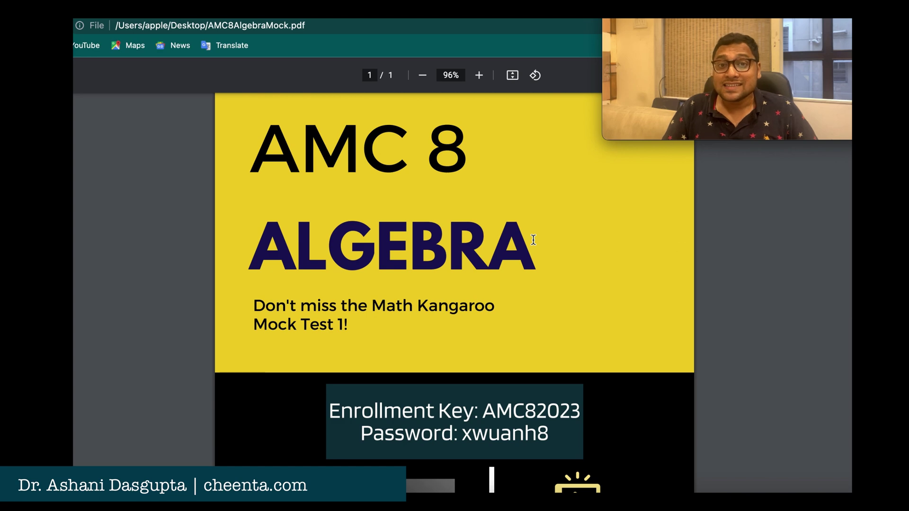
{"action": "scroll", "coordinate": [533, 240], "scroll_direction": "down", "scroll_amount": 2}
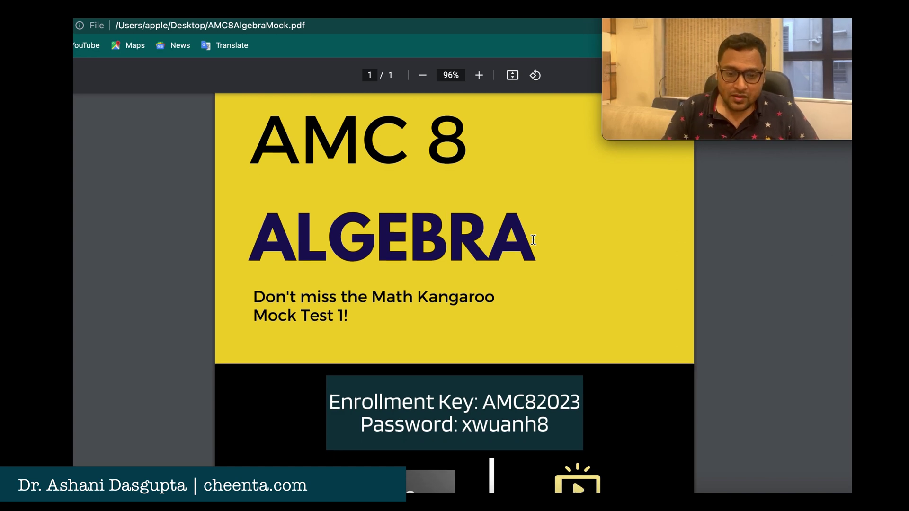
{"action": "scroll", "coordinate": [534, 240], "scroll_direction": "down", "scroll_amount": 5}
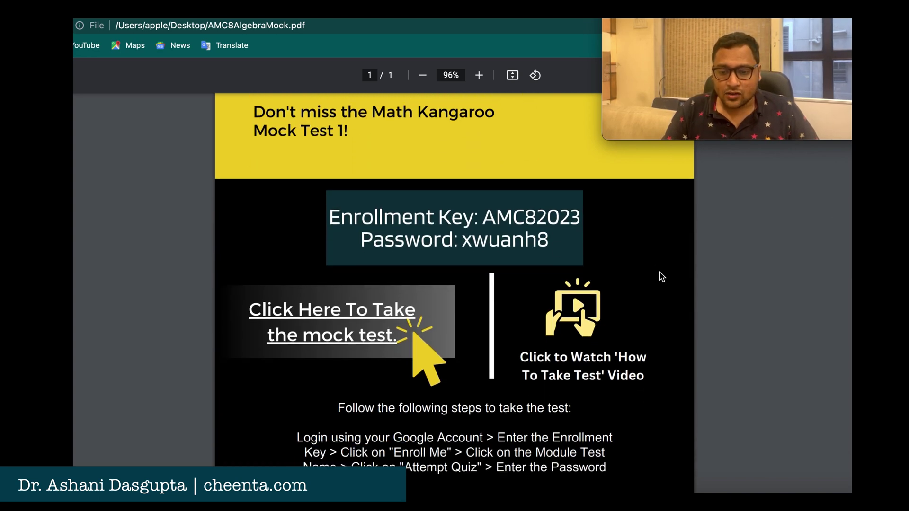
Step: Open the PDF's mock test link in a new tab and switch to its Cheenta classroom login page
{"action": "scroll", "coordinate": [662, 277], "scroll_direction": "up", "scroll_amount": 5}
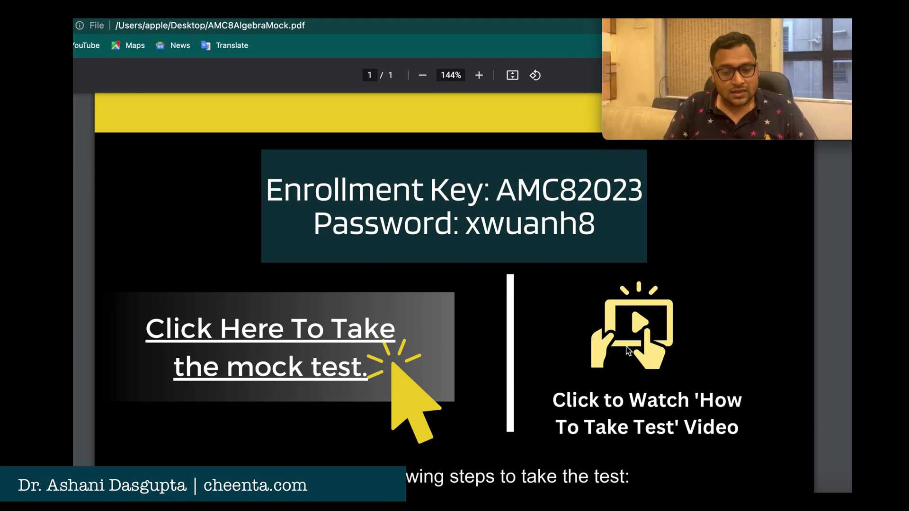
{"action": "right_click", "coordinate": [264, 337]}
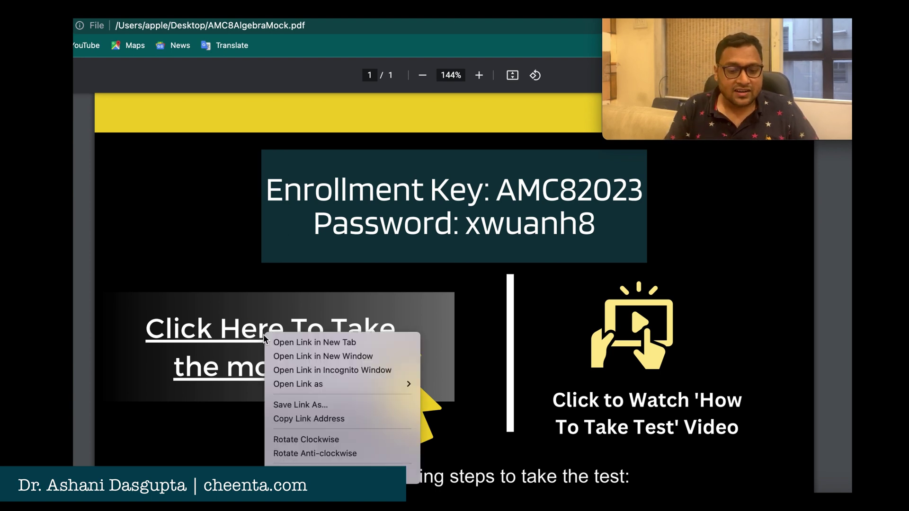
{"action": "left_click", "coordinate": [301, 347]}
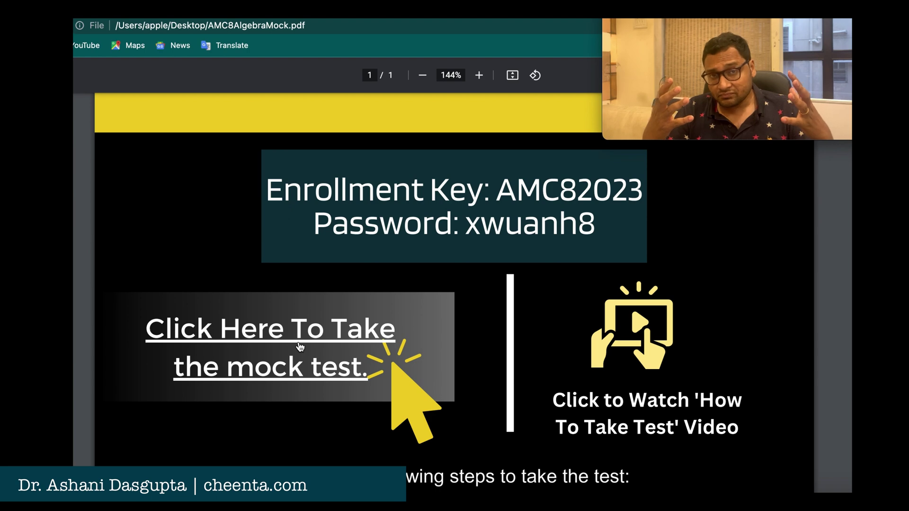
{"action": "left_click", "coordinate": [300, 347]}
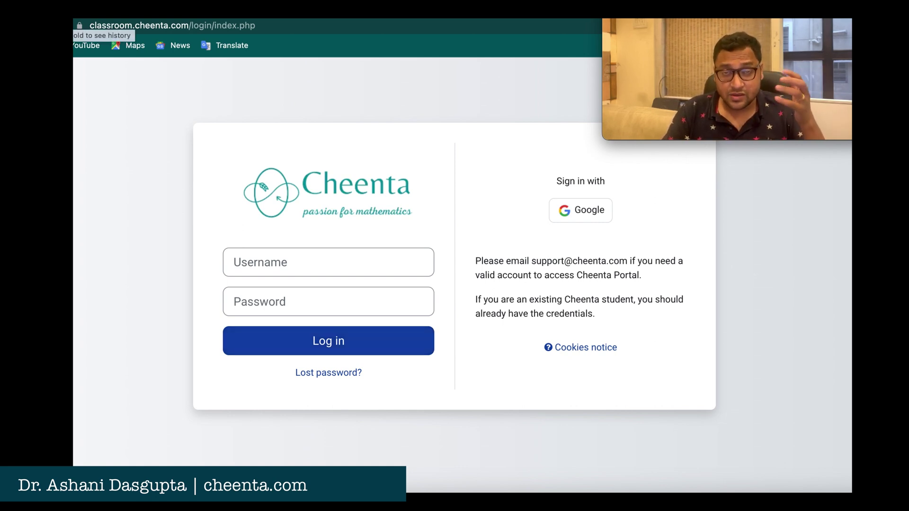
{"action": "left_click", "coordinate": [12, 25]}
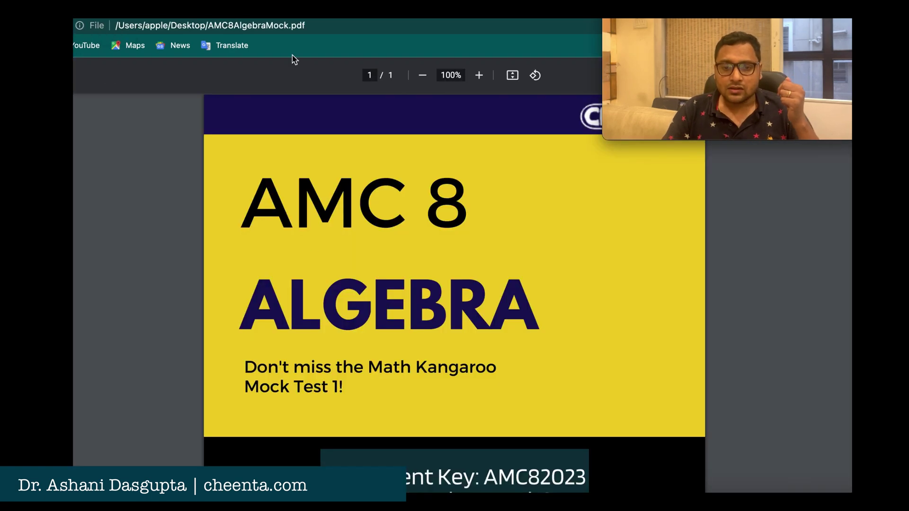
{"action": "key", "text": "super+bracketright"}
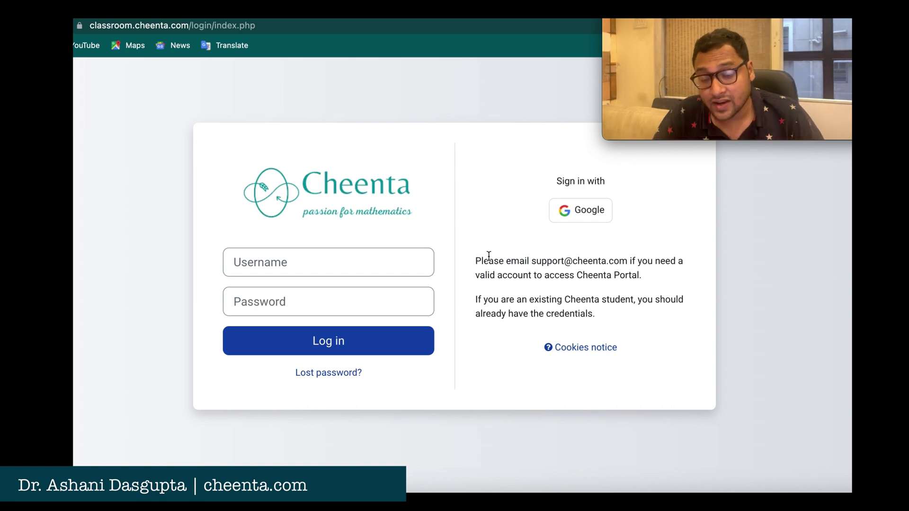
Step: Sign in to the Cheenta classroom with the Google account option
{"action": "scroll", "coordinate": [635, 232], "scroll_direction": "up", "scroll_amount": 5}
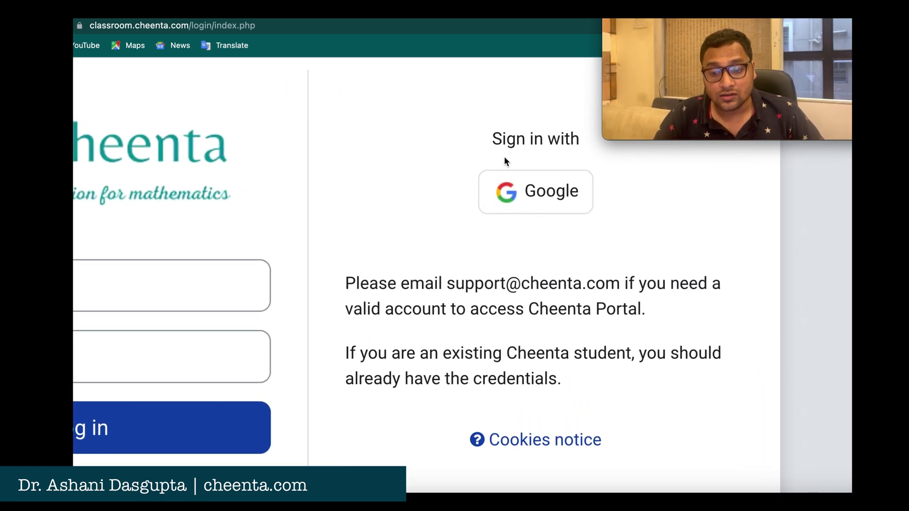
{"action": "scroll", "coordinate": [589, 249], "scroll_direction": "down", "scroll_amount": 5}
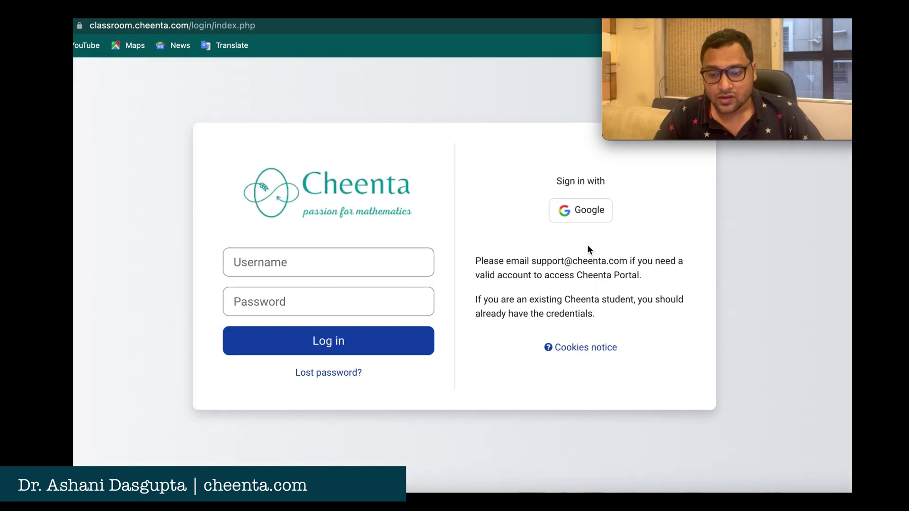
{"action": "left_click", "coordinate": [591, 215]}
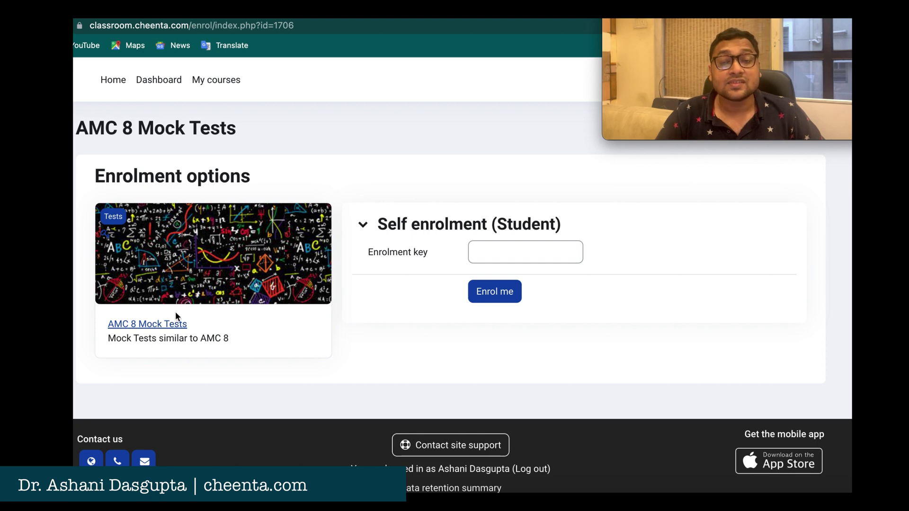
Step: Return to AMC8AlgebraMock.pdf and copy the enrollment key
{"action": "left_click", "coordinate": [161, 19]}
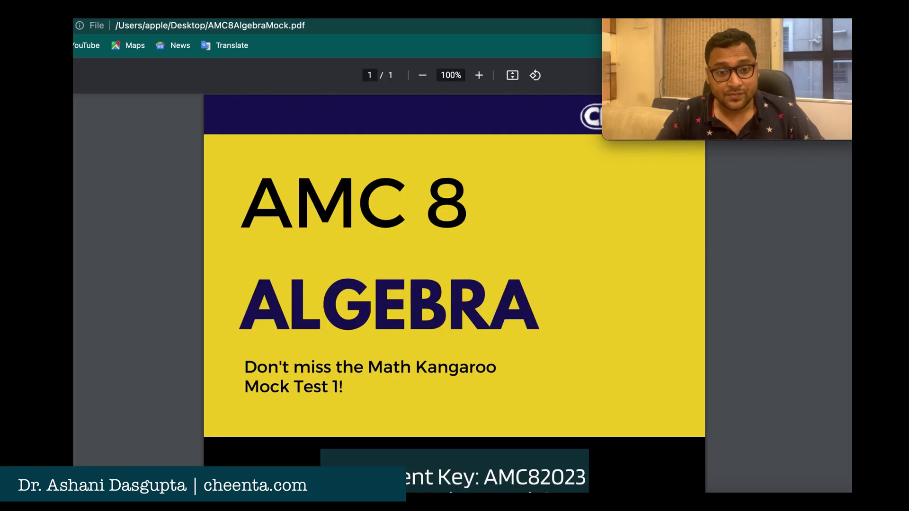
{"action": "scroll", "coordinate": [484, 262], "scroll_direction": "down", "scroll_amount": 3}
{"action": "scroll", "coordinate": [484, 261], "scroll_direction": "up", "scroll_amount": 3, "text": "ctrl"}
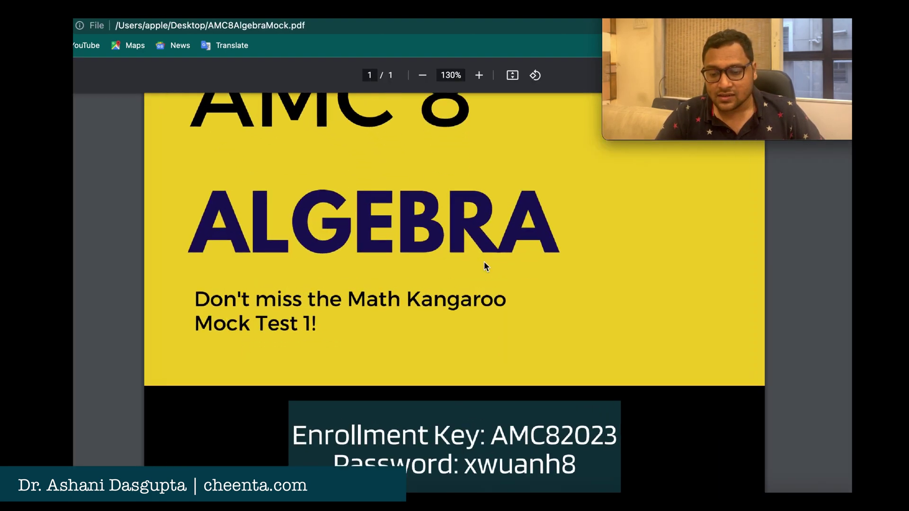
{"action": "scroll", "coordinate": [484, 261], "scroll_direction": "down", "scroll_amount": 3}
{"action": "left_click", "coordinate": [495, 351]}
{"action": "left_click_drag", "start_coordinate": [495, 351], "coordinate": [617, 350]}
{"action": "right_click", "coordinate": [611, 350]}
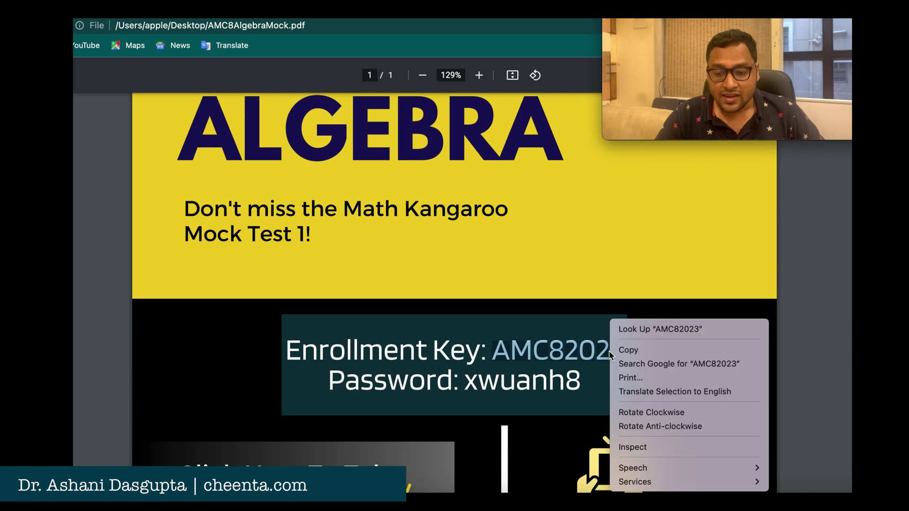
{"action": "left_click", "coordinate": [633, 352]}
Step: Paste the enrolment key into the AMC 8 Mock Tests self-enrolment form and enrol in the course
{"action": "left_click", "coordinate": [320, 20]}
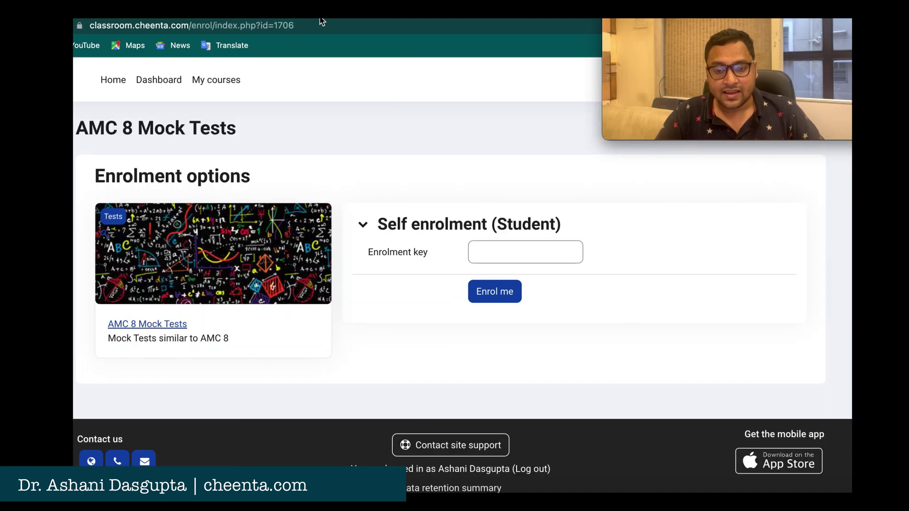
{"action": "left_click", "coordinate": [495, 242]}
{"action": "key", "text": "ctrl+v"}
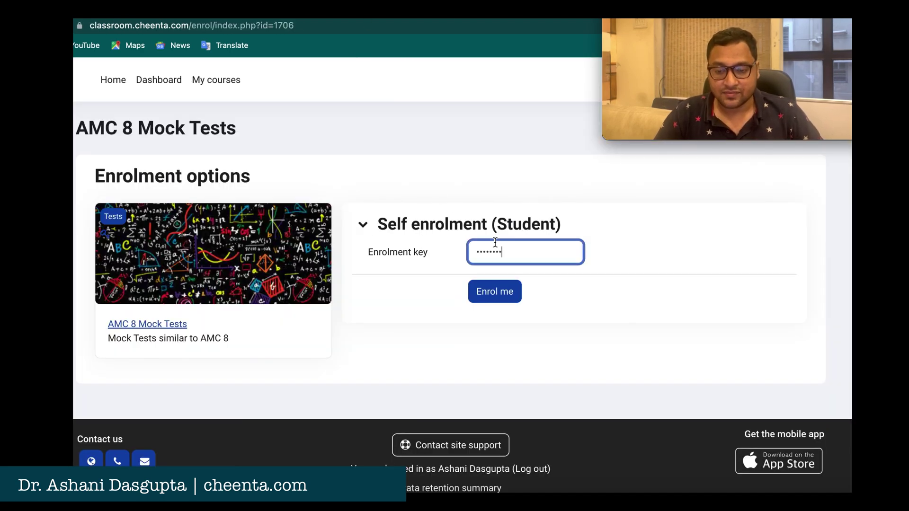
{"action": "left_click", "coordinate": [501, 291]}
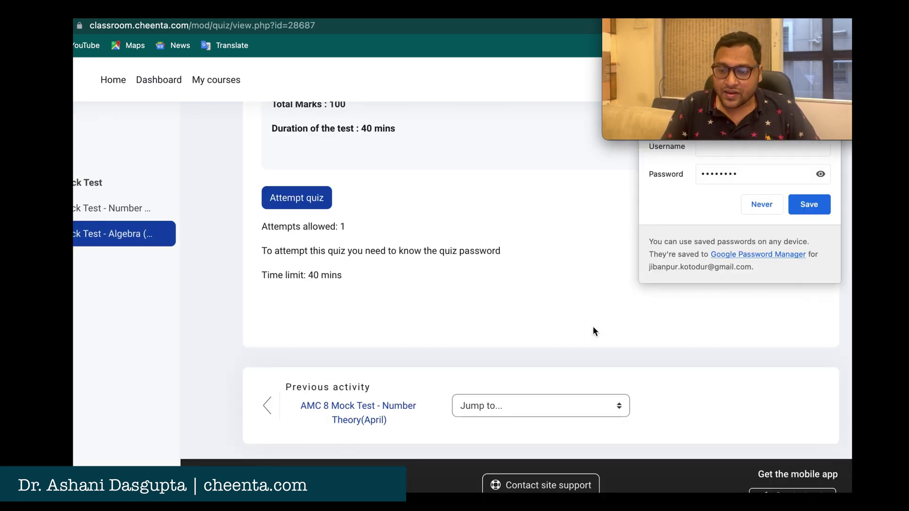
Step: Review the Algebra (May) mock test details, decline saving the password in the browser, and open the quiz attempt prompt
{"action": "scroll", "coordinate": [563, 284], "scroll_direction": "up", "scroll_amount": 5}
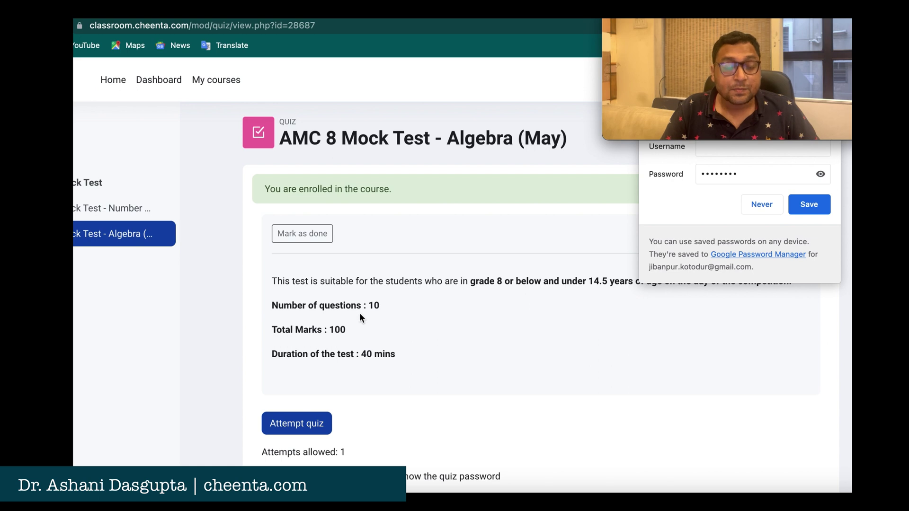
{"action": "scroll", "coordinate": [332, 341], "scroll_direction": "down", "scroll_amount": 2}
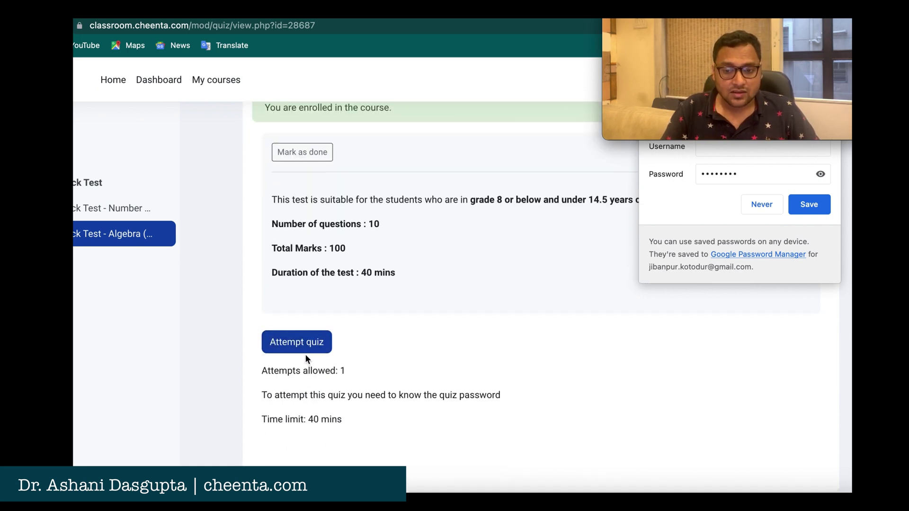
{"action": "left_click", "coordinate": [763, 205]}
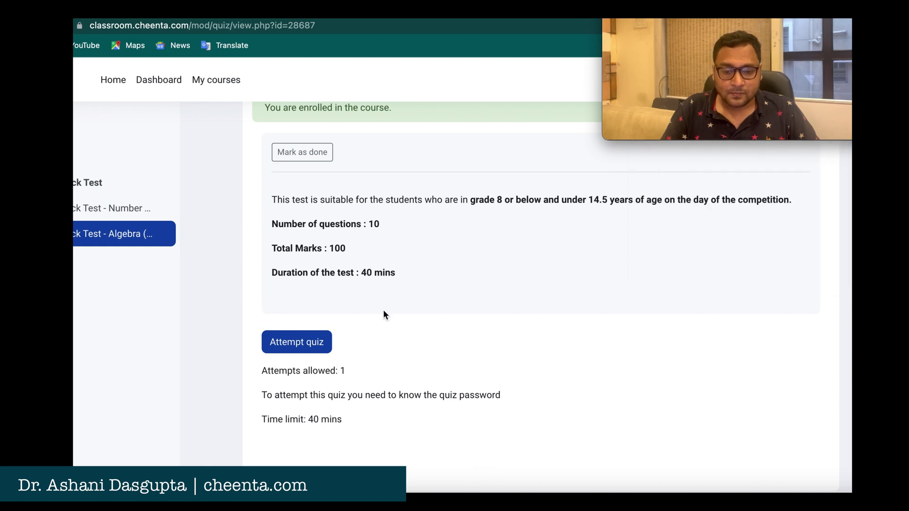
{"action": "left_click", "coordinate": [298, 348]}
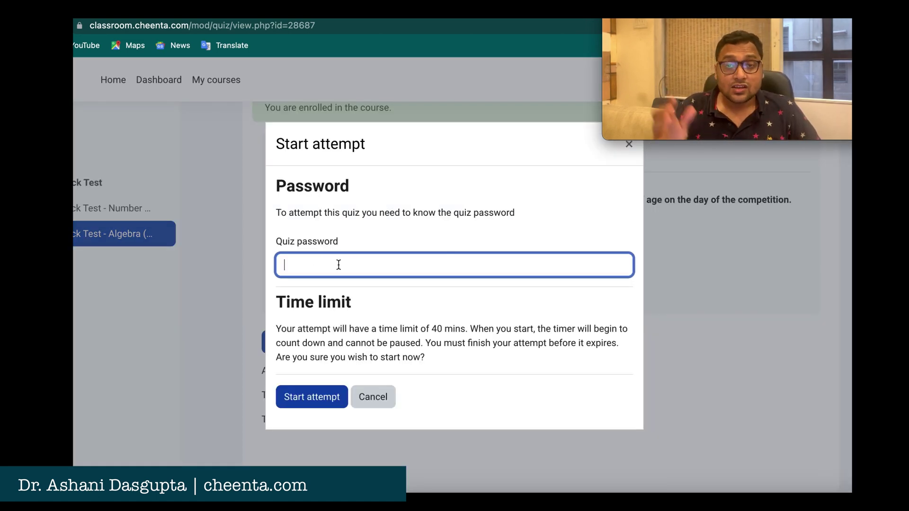
Step: Copy the quiz password from AMC8AlgebraMock.pdf and paste it into the quiz password field of the attempt prompt
{"action": "left_click", "coordinate": [219, 9]}
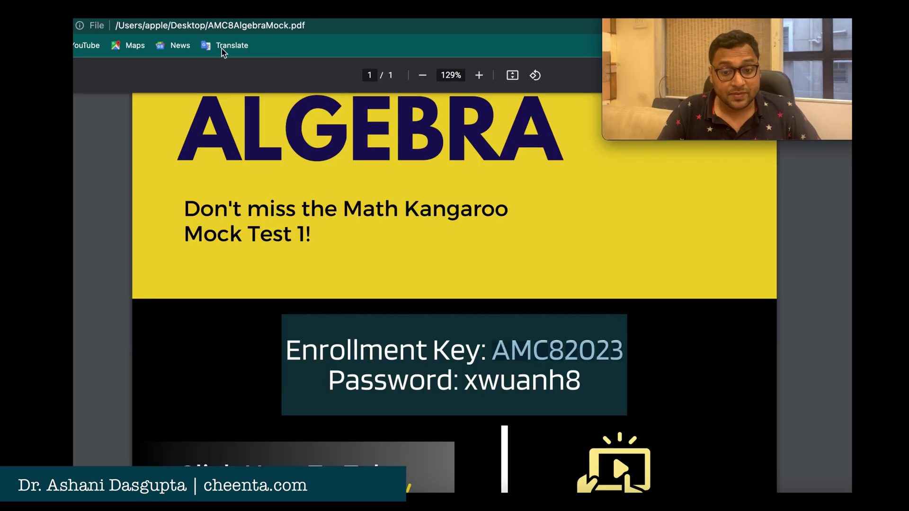
{"action": "left_click_drag", "start_coordinate": [467, 387], "coordinate": [557, 386]}
{"action": "right_click", "coordinate": [557, 385]}
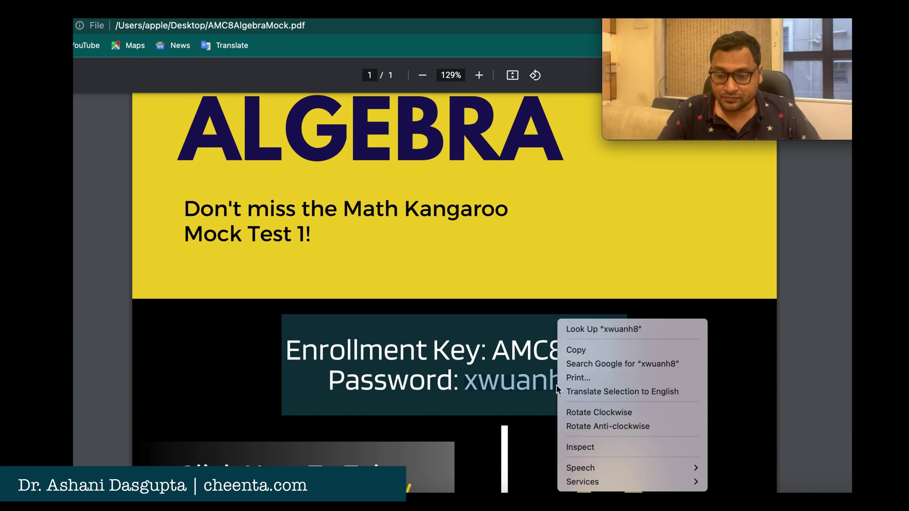
{"action": "left_click", "coordinate": [590, 354]}
{"action": "key", "text": "ctrl+Tab"}
{"action": "left_click", "coordinate": [380, 254]}
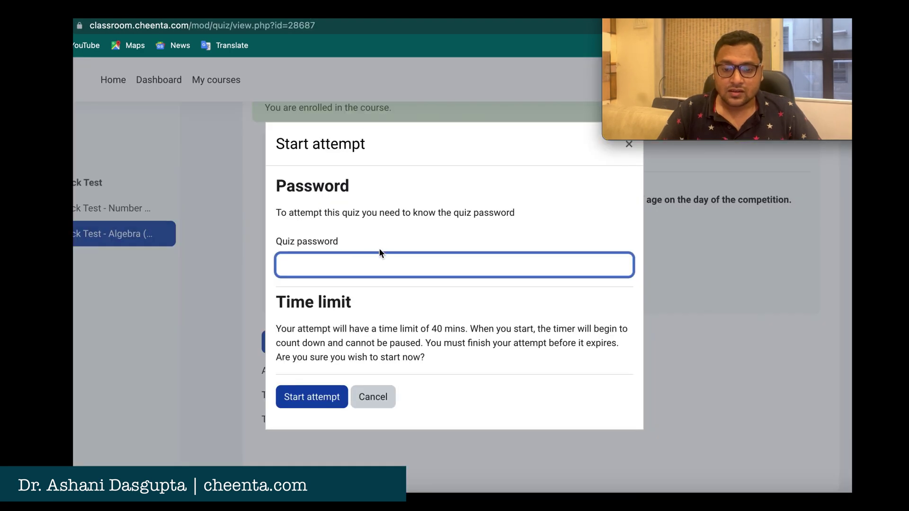
{"action": "key", "text": "ctrl+v"}
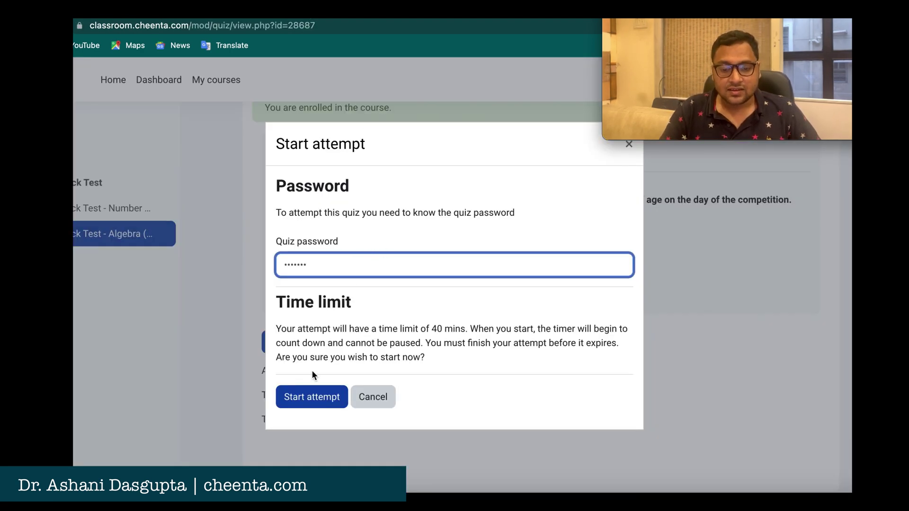
Step: Start the Algebra (May) mock test attempt, decline saving the password, and examine the remaining time and quiz navigation
{"action": "left_click", "coordinate": [311, 400]}
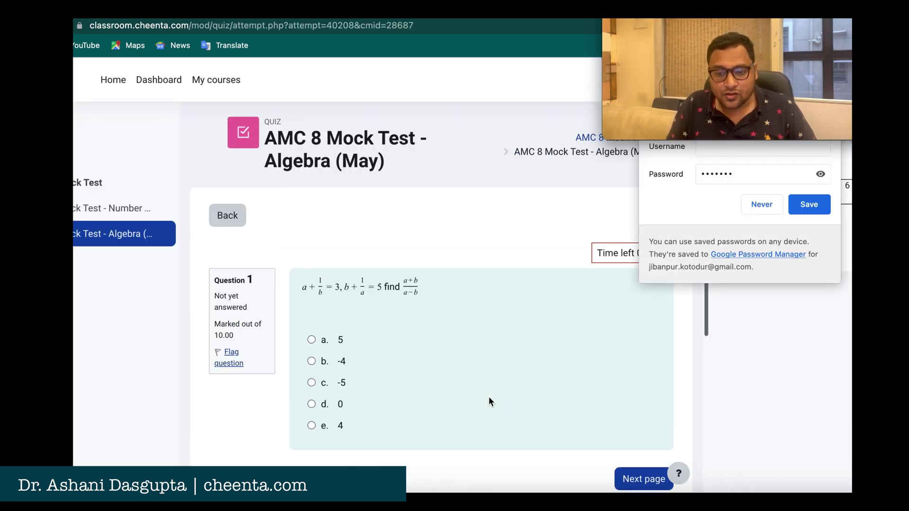
{"action": "left_click", "coordinate": [757, 208]}
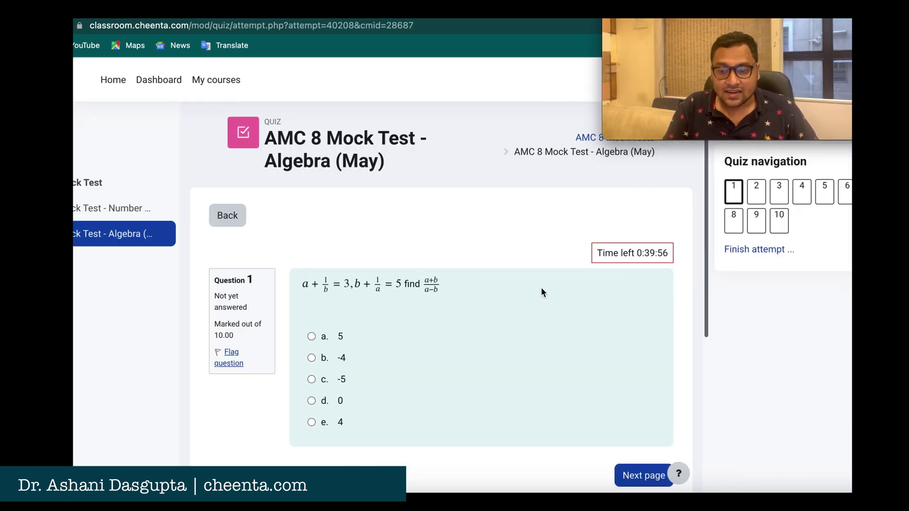
{"action": "scroll", "coordinate": [665, 272], "scroll_direction": "up", "scroll_amount": 5}
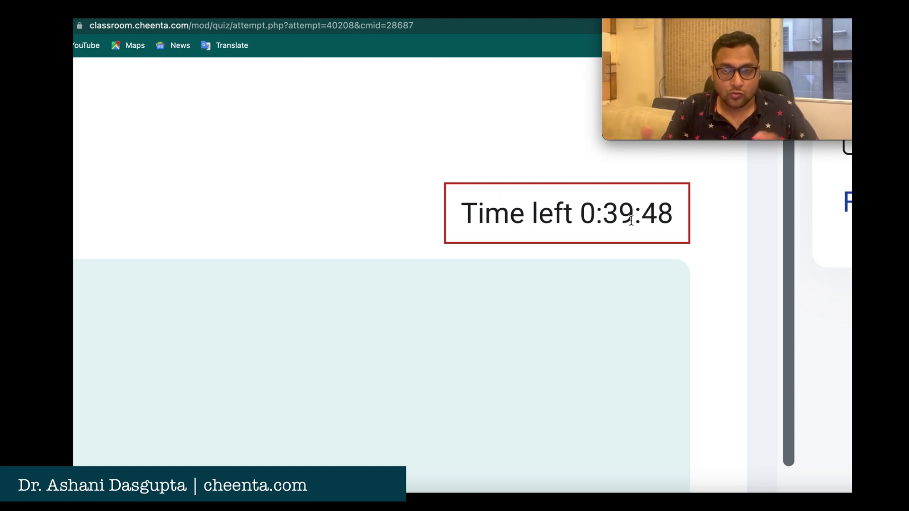
{"action": "scroll", "coordinate": [623, 215], "scroll_direction": "down", "scroll_amount": 5}
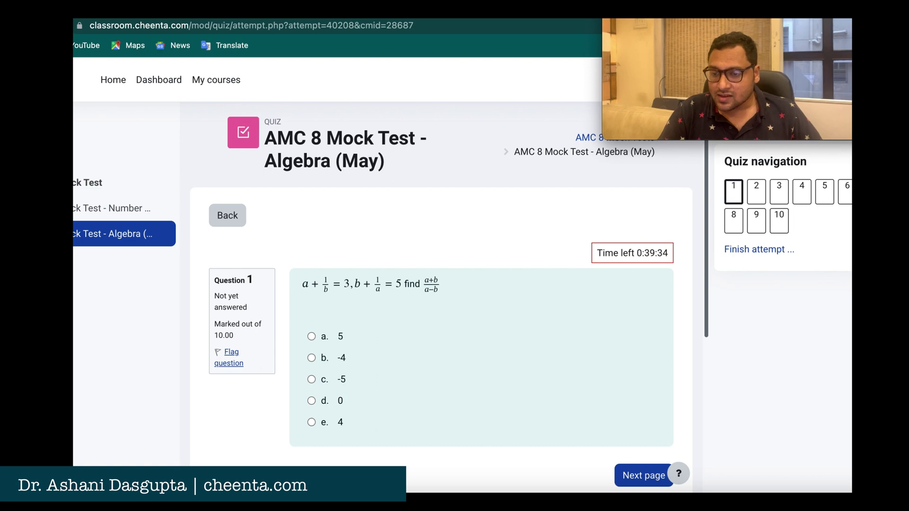
{"action": "scroll", "coordinate": [642, 240], "scroll_direction": "up", "scroll_amount": 3}
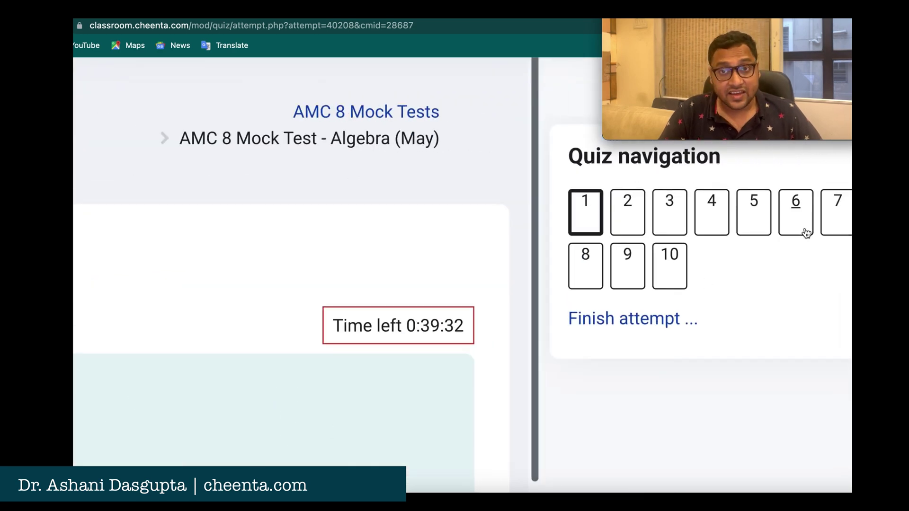
{"action": "scroll", "coordinate": [803, 228], "scroll_direction": "down", "scroll_amount": 5}
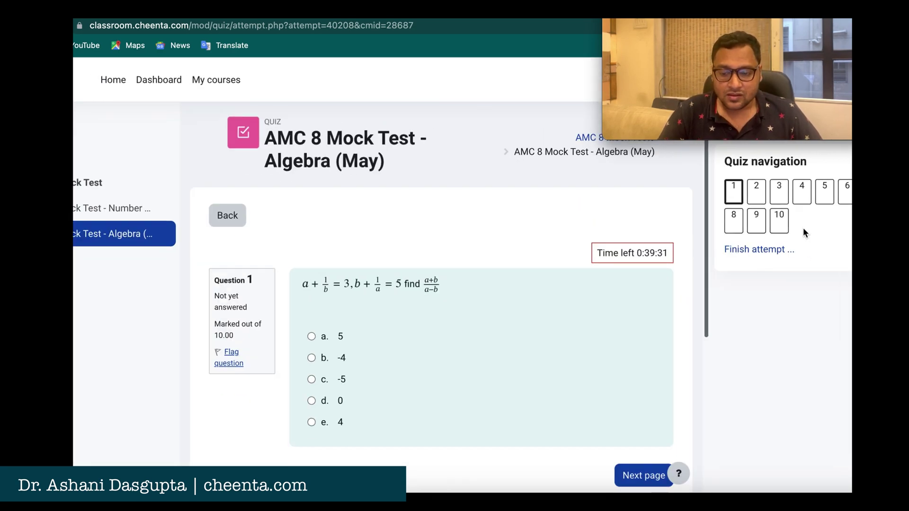
Step: Answer questions 1, 2 and 3 with 5, 5 and -2, and go on to question 4
{"action": "left_click", "coordinate": [312, 336]}
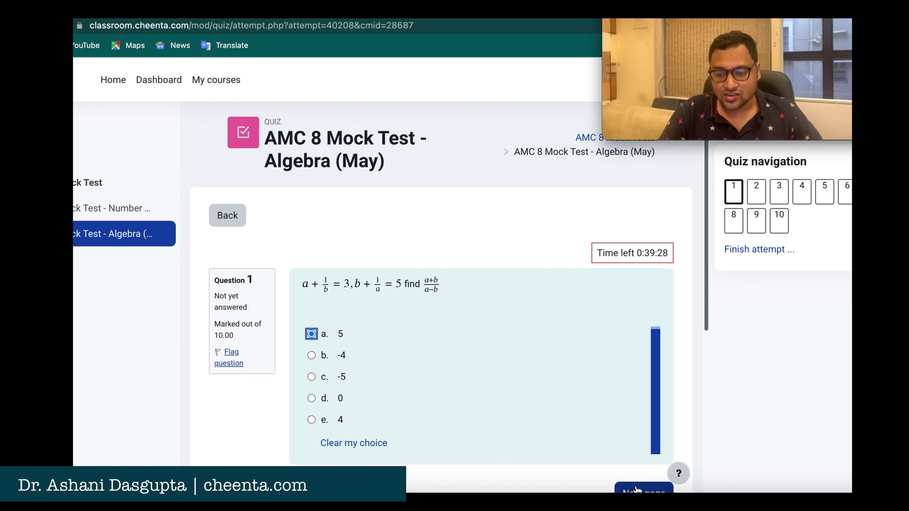
{"action": "scroll", "coordinate": [637, 489], "scroll_direction": "down", "scroll_amount": 3}
{"action": "left_click", "coordinate": [650, 349]}
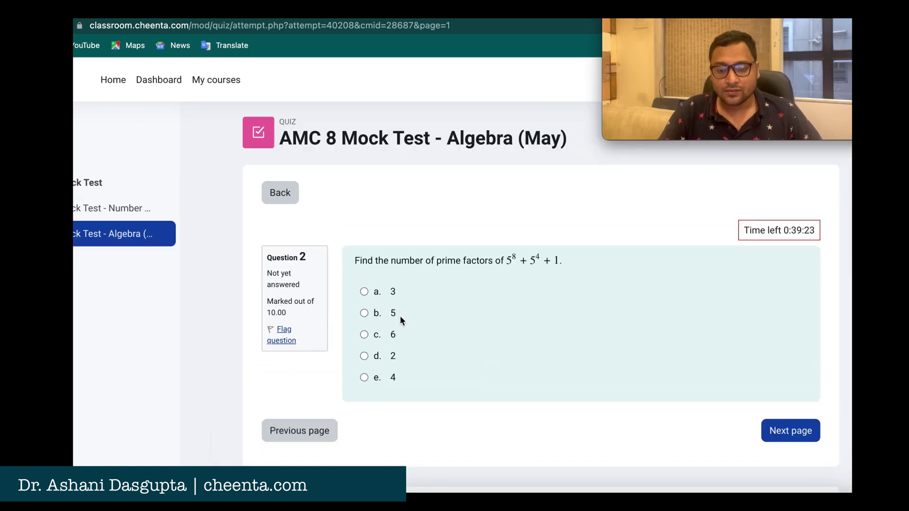
{"action": "left_click", "coordinate": [364, 314]}
{"action": "left_click", "coordinate": [793, 452]}
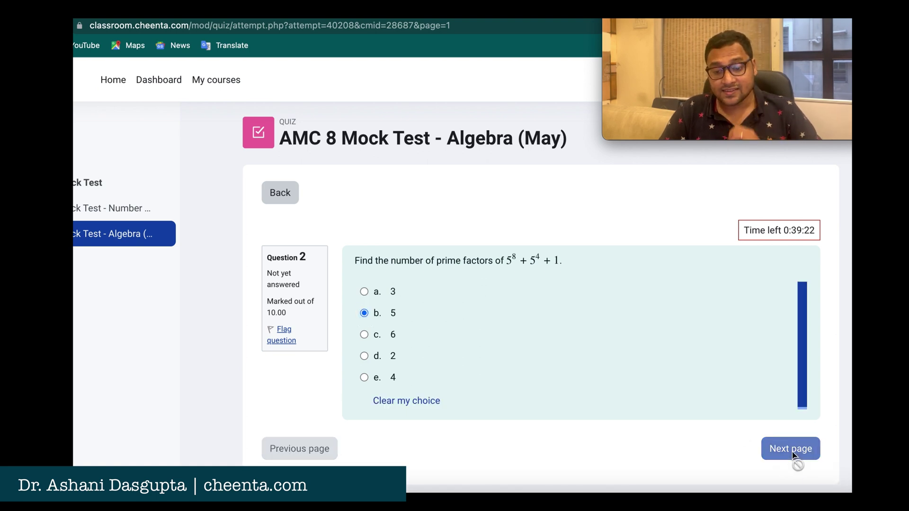
{"action": "left_click", "coordinate": [365, 339]}
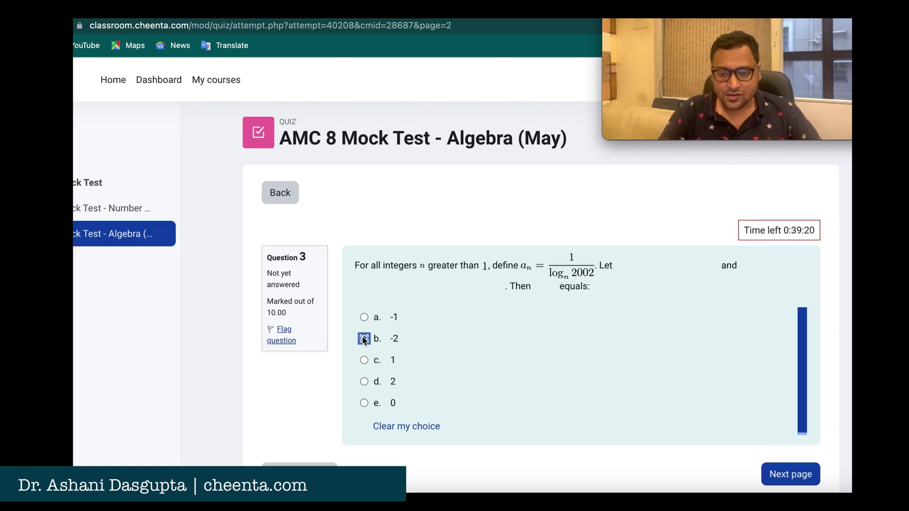
{"action": "left_click", "coordinate": [789, 474]}
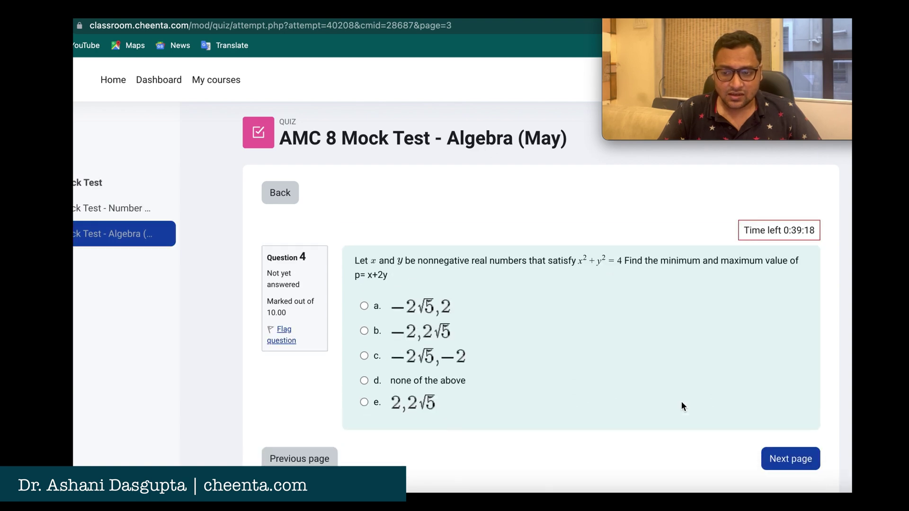
Step: Answer question 4 with −2√5, −2, question 5 with 8 and question 6 with 1, moving on to question 7
{"action": "left_click", "coordinate": [363, 363]}
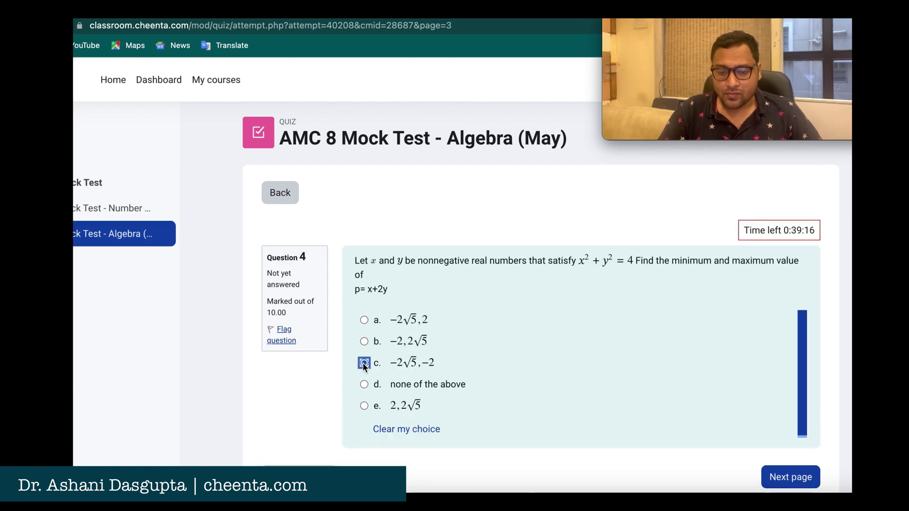
{"action": "left_click", "coordinate": [784, 477]}
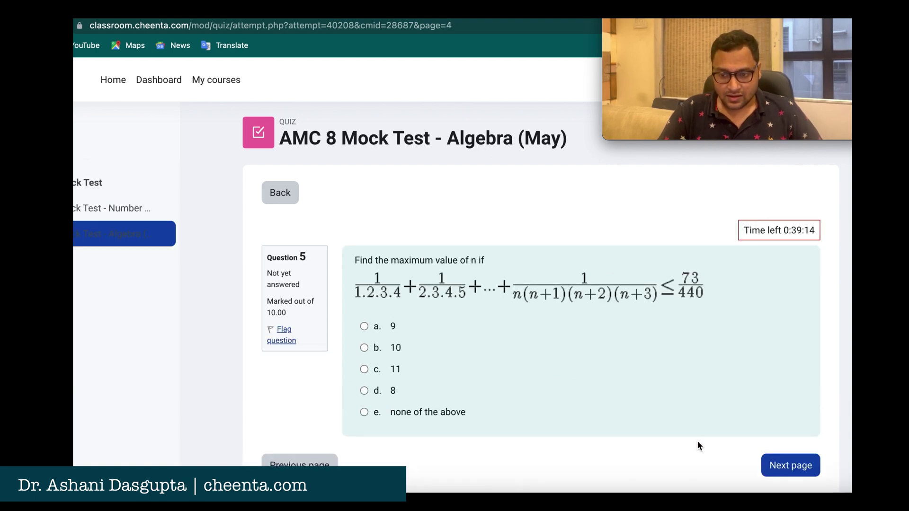
{"action": "scroll", "coordinate": [697, 440], "scroll_direction": "down", "scroll_amount": 5}
{"action": "scroll", "coordinate": [697, 441], "scroll_direction": "up", "scroll_amount": 3}
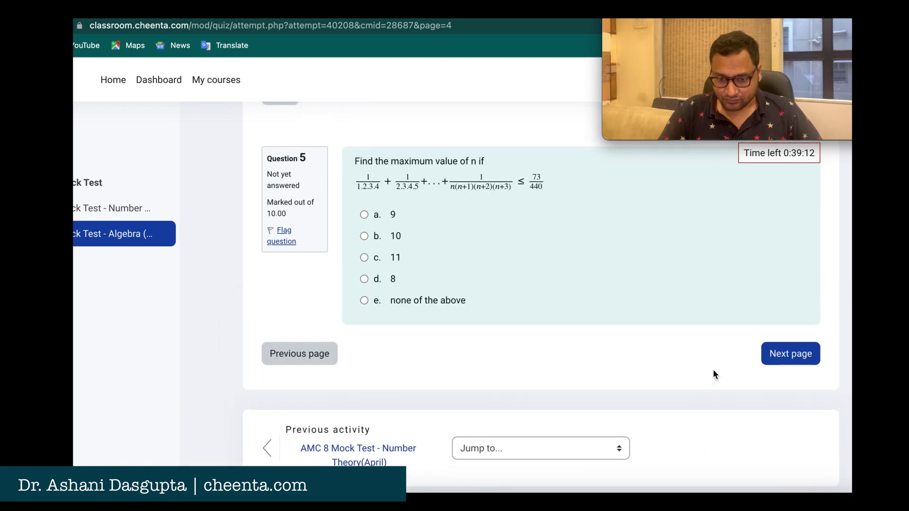
{"action": "left_click", "coordinate": [364, 279]}
{"action": "left_click", "coordinate": [800, 372]}
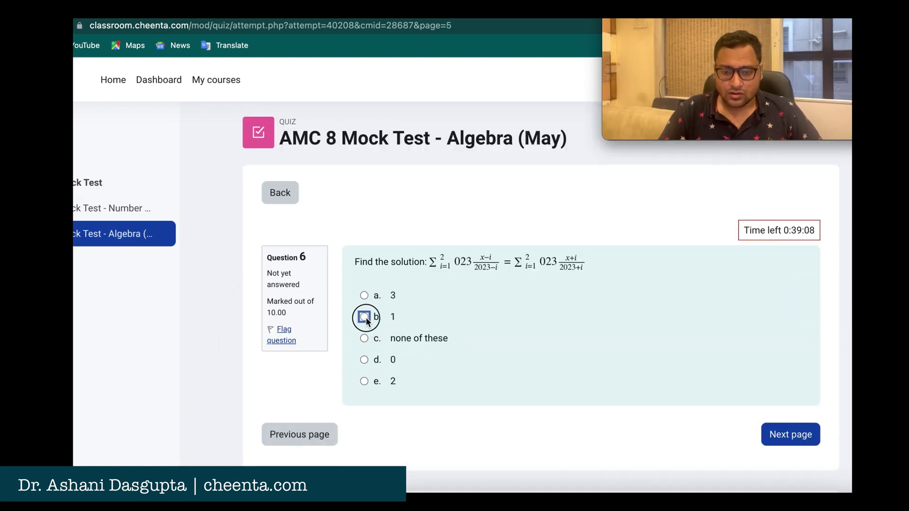
{"action": "left_click", "coordinate": [365, 318]}
{"action": "left_click", "coordinate": [792, 452]}
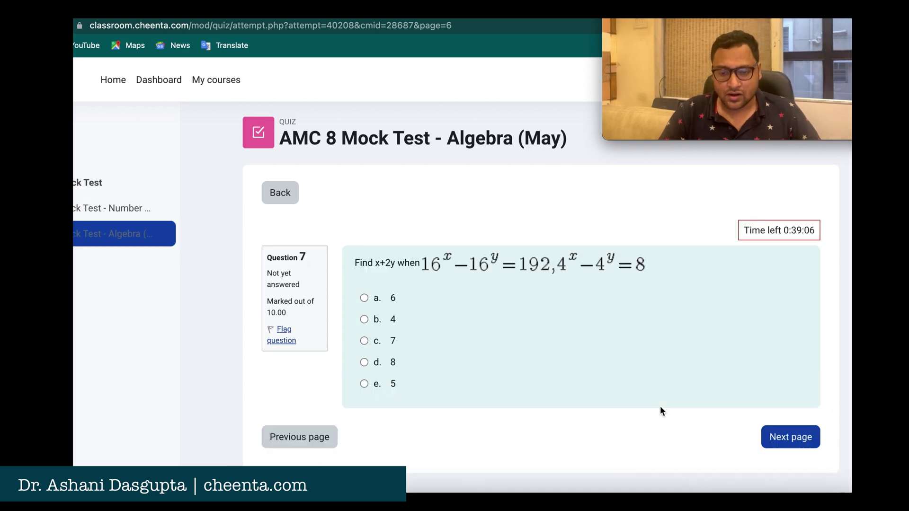
Step: Answer questions 7 to 10 with 7, -12, 3 and 9, and finish the attempt to open its summary
{"action": "left_click", "coordinate": [364, 341]}
{"action": "left_click", "coordinate": [786, 450]}
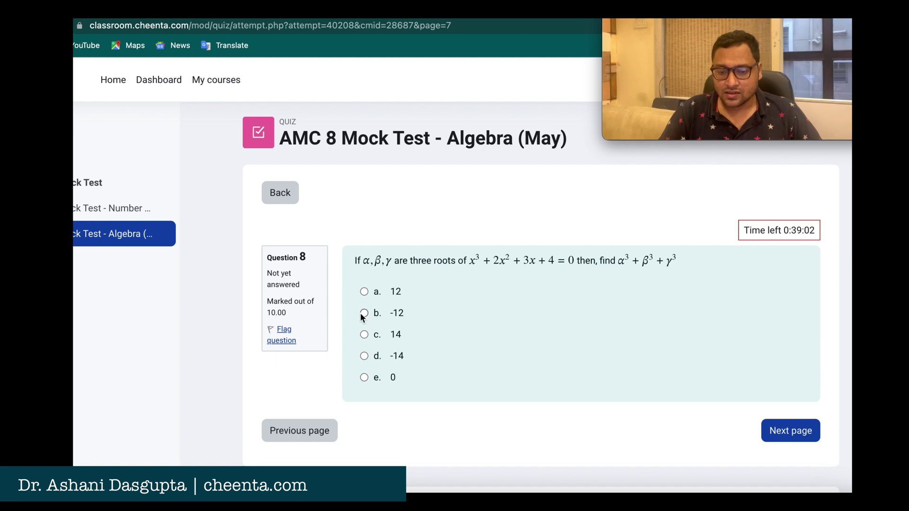
{"action": "left_click", "coordinate": [364, 314]}
{"action": "left_click", "coordinate": [796, 449]}
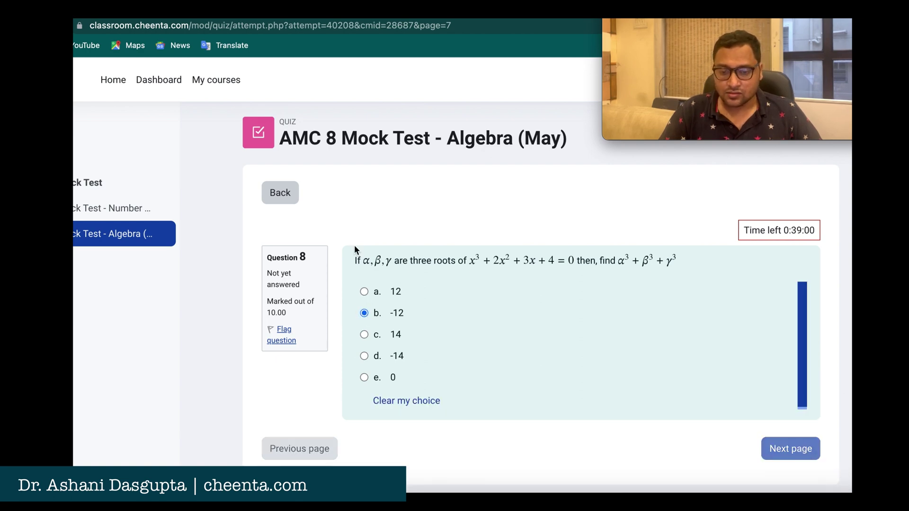
{"action": "left_click", "coordinate": [365, 330]}
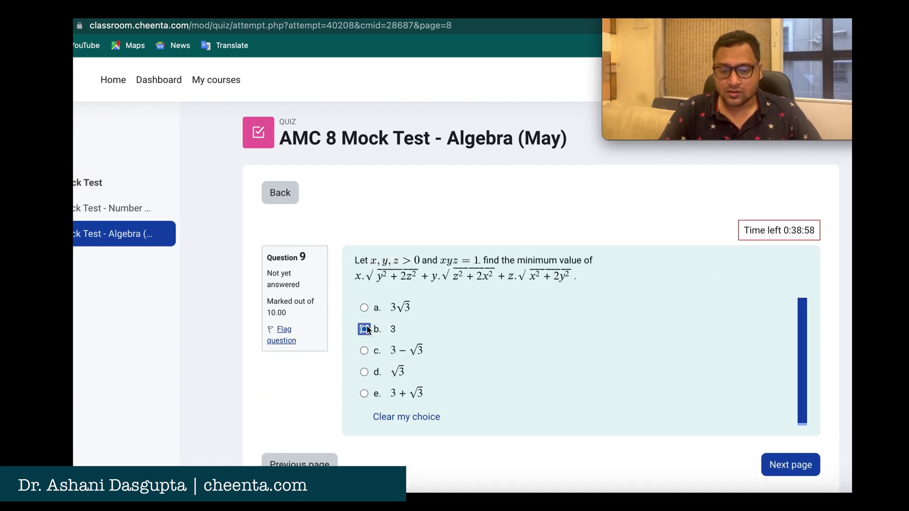
{"action": "left_click", "coordinate": [789, 468]}
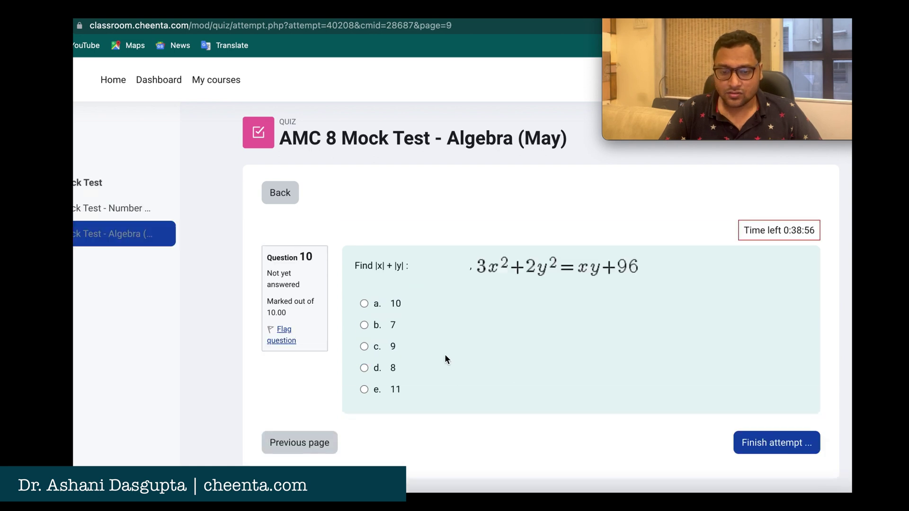
{"action": "left_click", "coordinate": [366, 347]}
{"action": "left_click", "coordinate": [751, 461]}
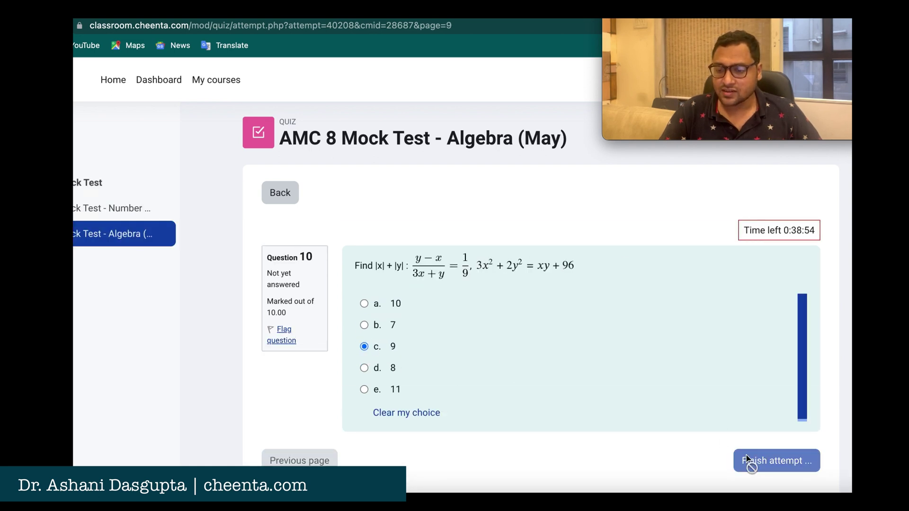
Step: Check the saved answers in the summary of attempt, submit all answers and confirm the submission
{"action": "scroll", "coordinate": [567, 319], "scroll_direction": "down", "scroll_amount": 4}
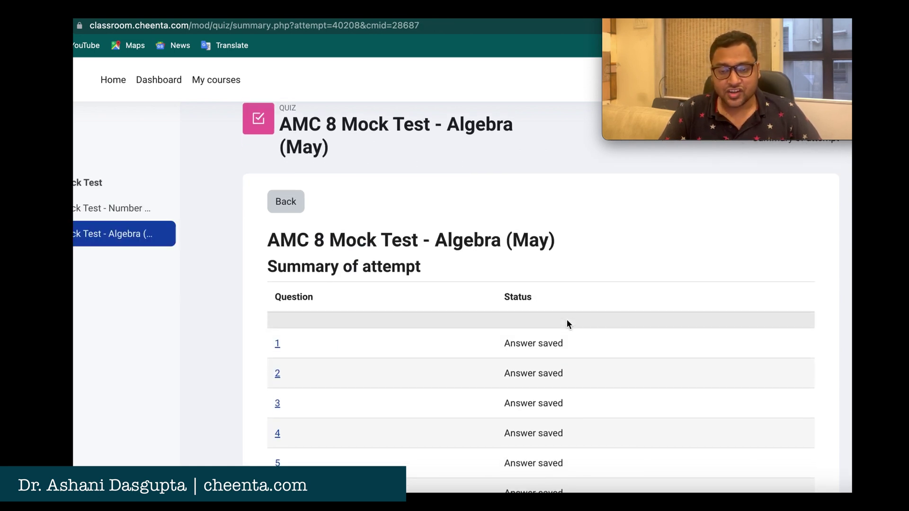
{"action": "scroll", "coordinate": [567, 319], "scroll_direction": "down", "scroll_amount": 4}
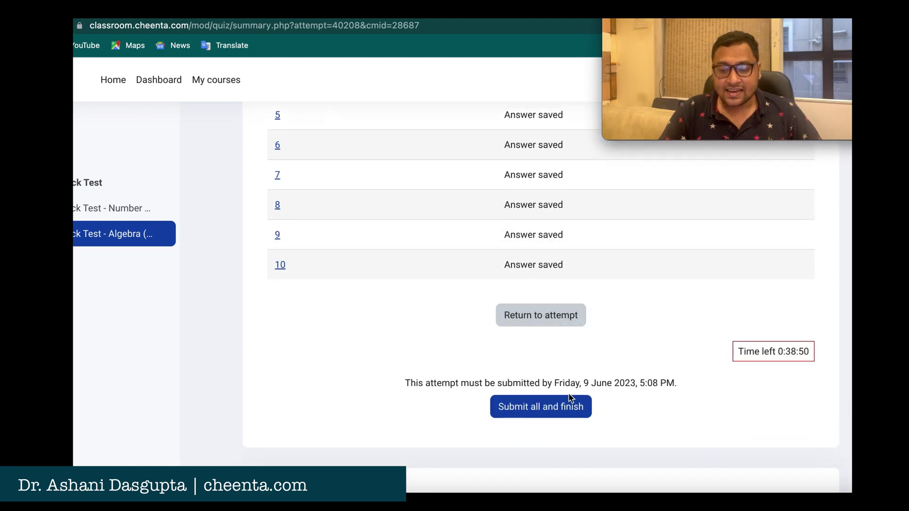
{"action": "scroll", "coordinate": [558, 400], "scroll_direction": "down", "scroll_amount": 1}
{"action": "scroll", "coordinate": [555, 395], "scroll_direction": "up", "scroll_amount": 5}
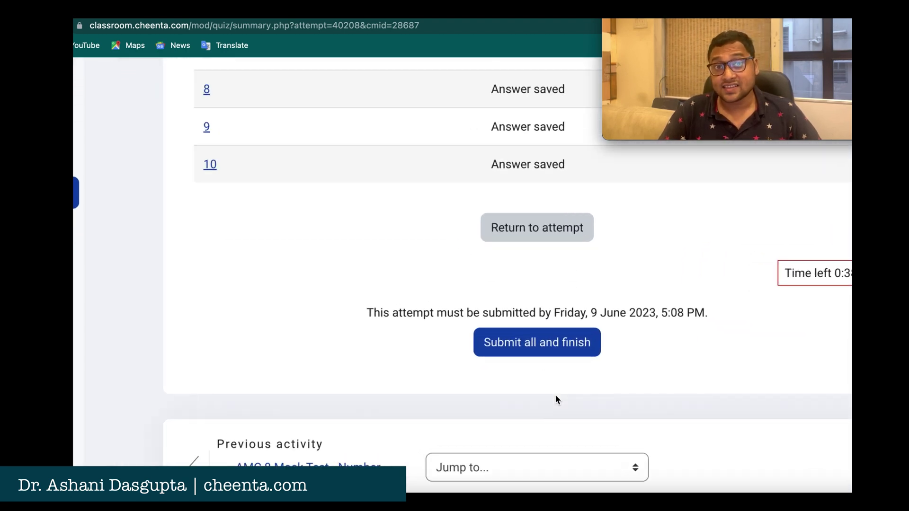
{"action": "scroll", "coordinate": [526, 329], "scroll_direction": "down", "scroll_amount": 5}
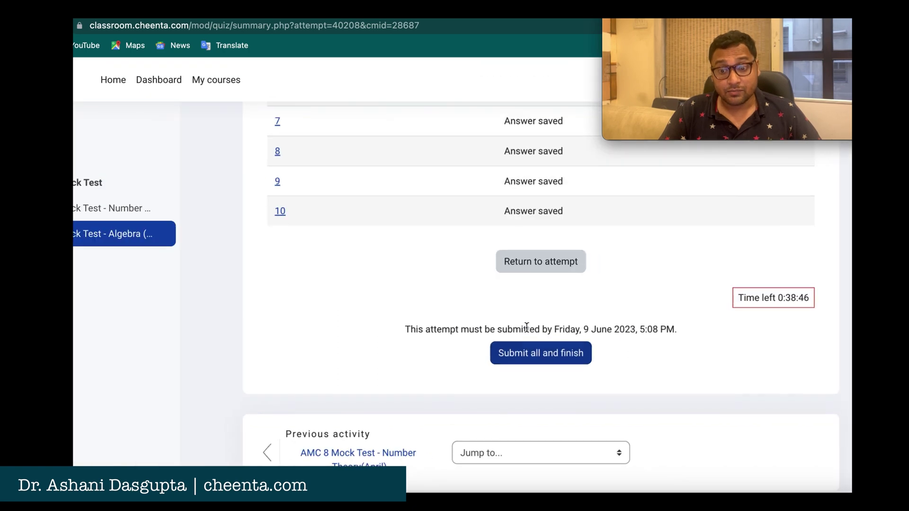
{"action": "left_click", "coordinate": [528, 350]}
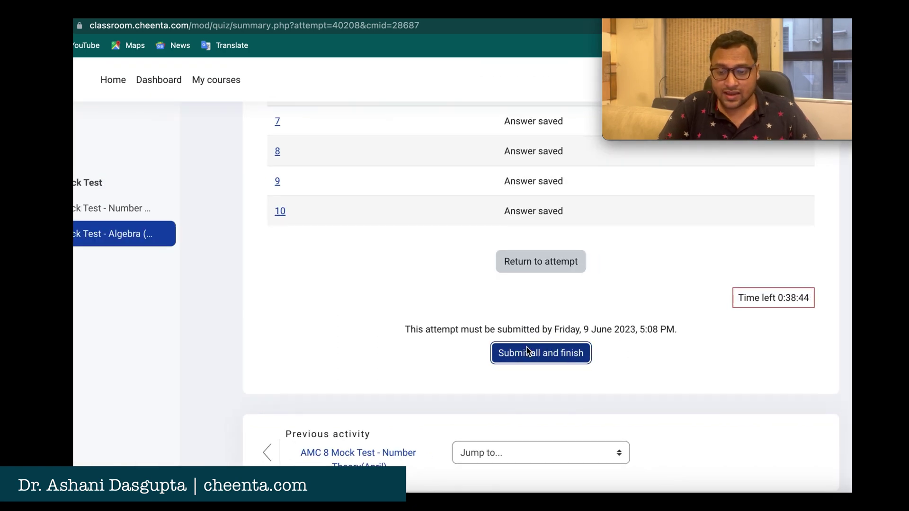
{"action": "left_click", "coordinate": [541, 188]}
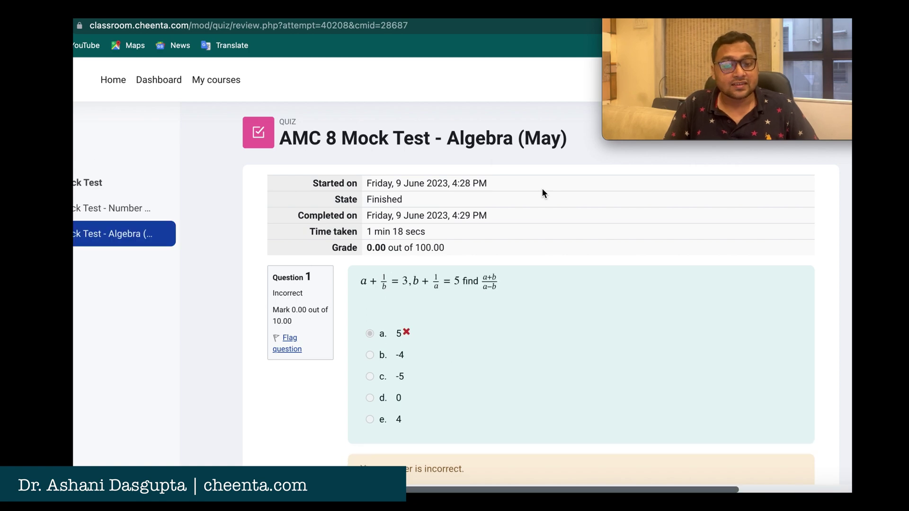
Step: Examine the grade of the submitted attempt and the feedback with the correct answer for question 1
{"action": "scroll", "coordinate": [534, 258], "scroll_direction": "down", "scroll_amount": 1}
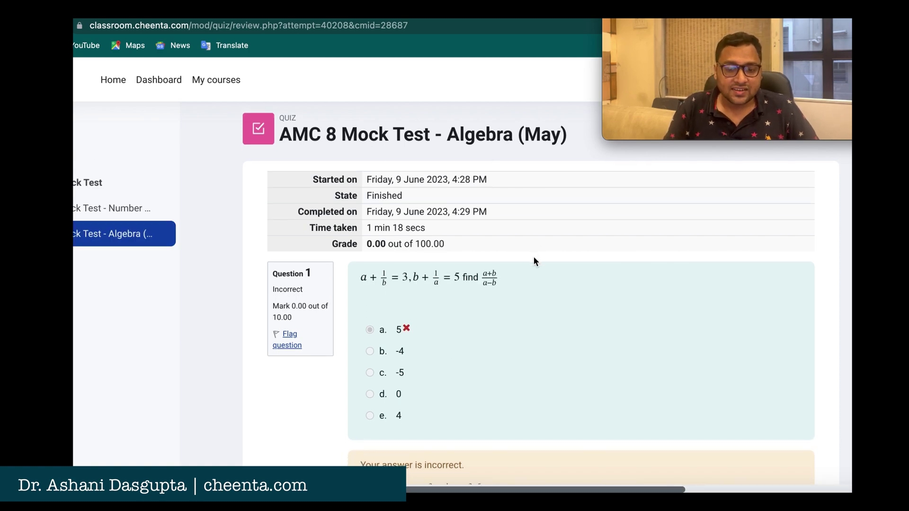
{"action": "scroll", "coordinate": [386, 245], "scroll_direction": "up", "scroll_amount": 5}
{"action": "left_click", "coordinate": [351, 239]}
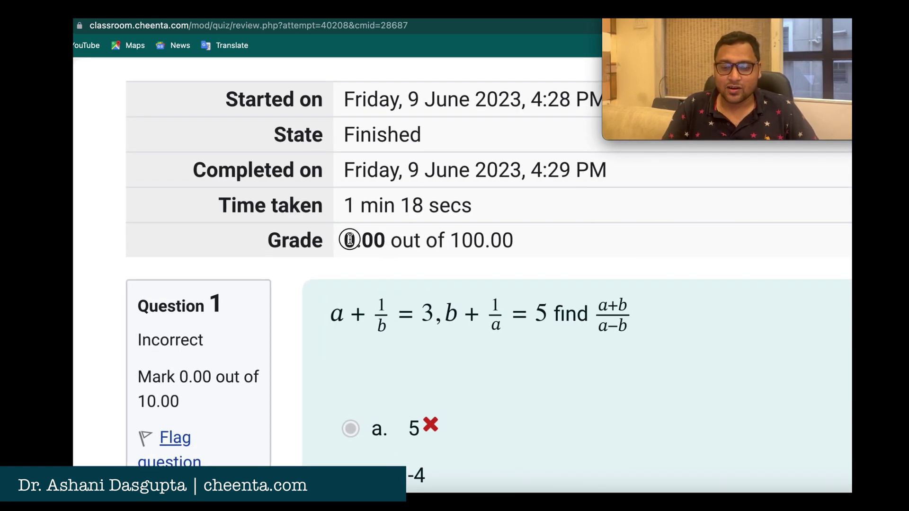
{"action": "scroll", "coordinate": [559, 250], "scroll_direction": "down", "scroll_amount": 5}
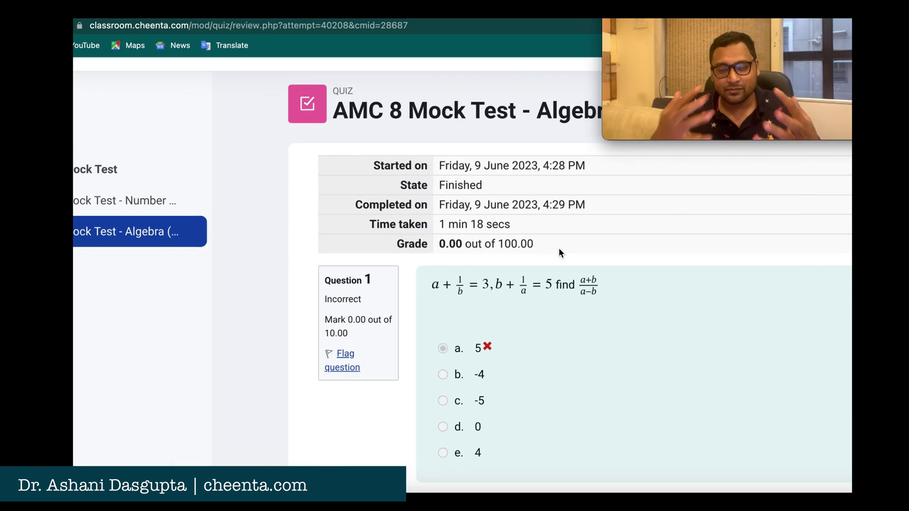
{"action": "scroll", "coordinate": [565, 297], "scroll_direction": "down", "scroll_amount": 7}
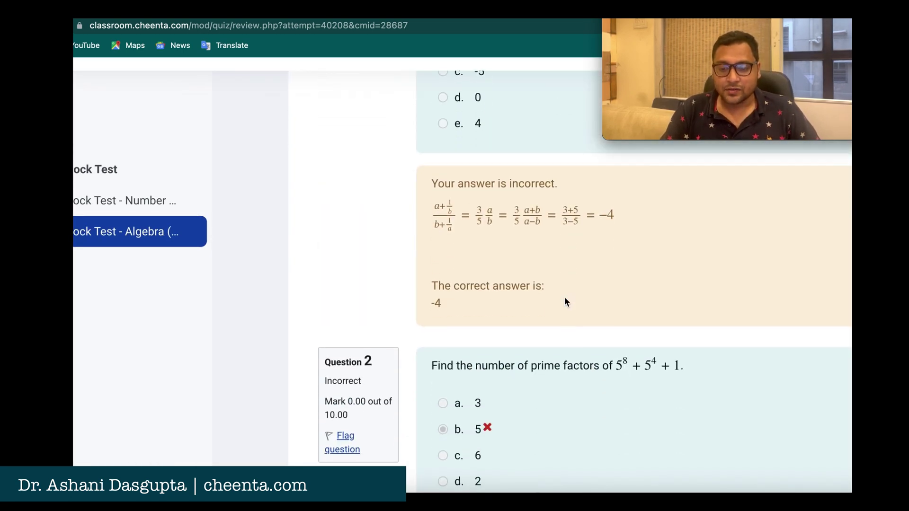